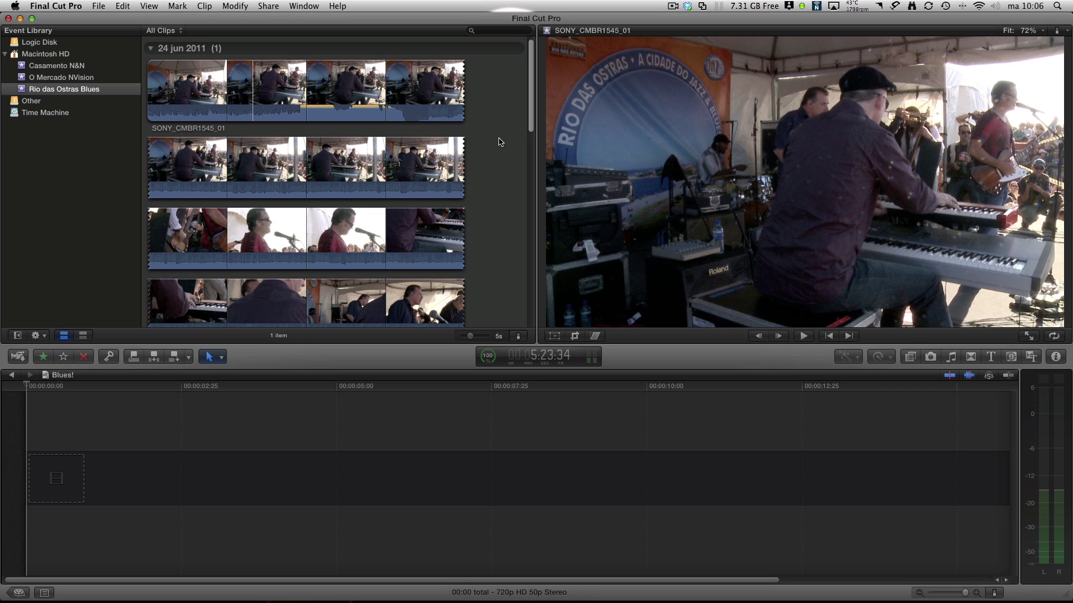
# Step: Select and preview the SONY_CMBR1545_01 clip, then show its audio properties in the Inspector
pyautogui.click(355, 96)
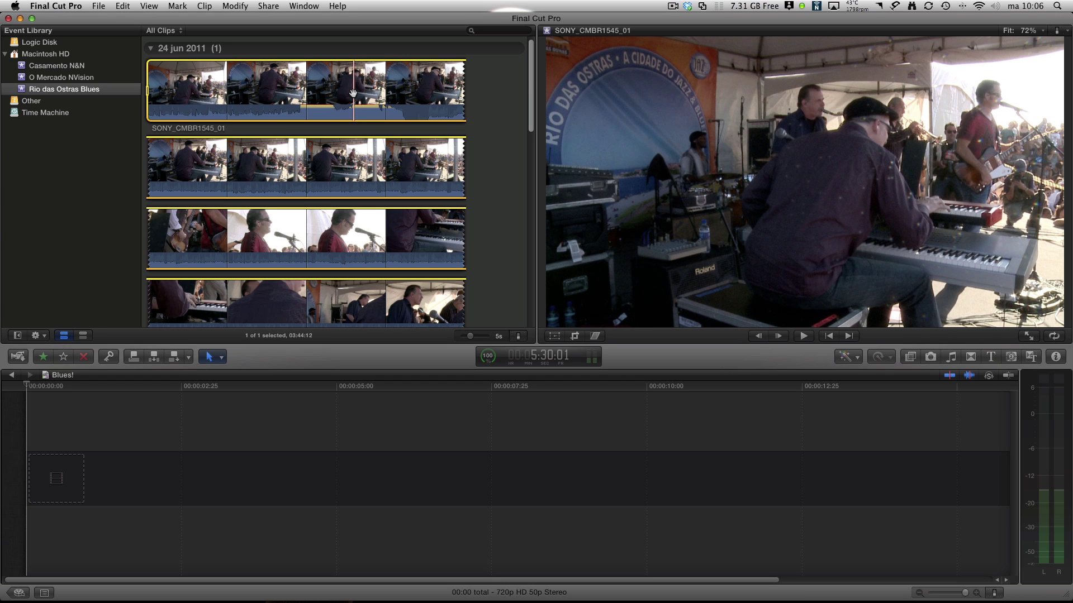
pyautogui.press('space')
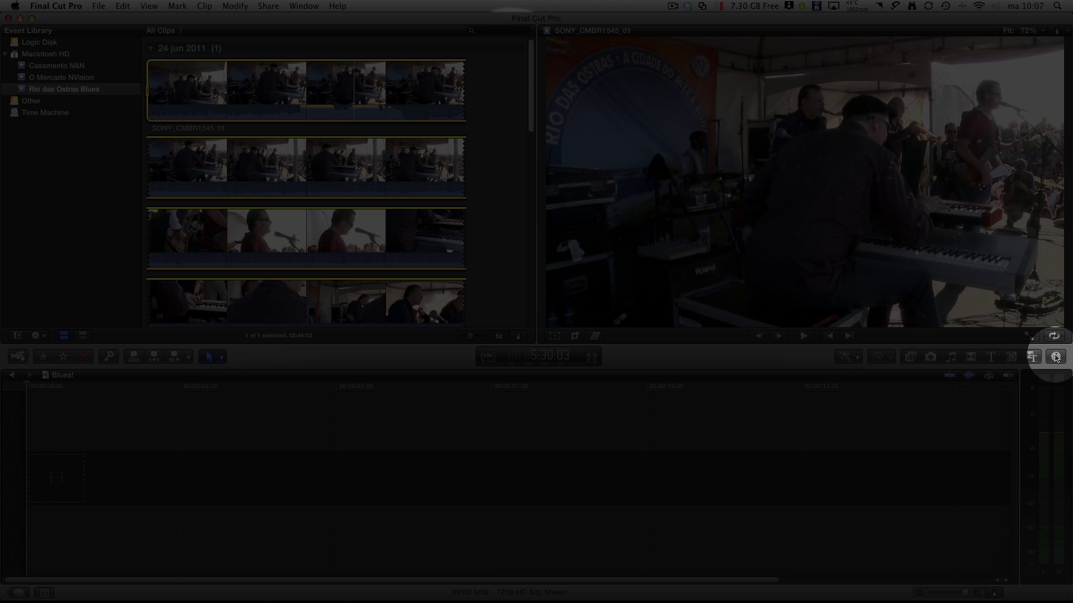
pyautogui.click(1056, 359)
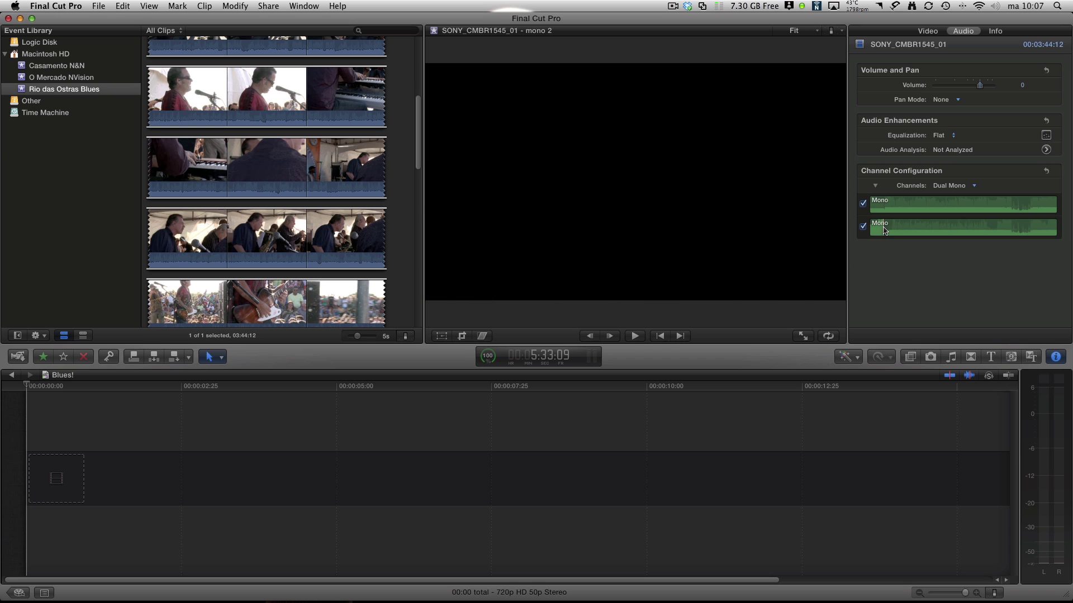
# Step: Toggle both Mono channels off and back on so both stay enabled
pyautogui.click(863, 204)
pyautogui.click(863, 204)
pyautogui.click(863, 226)
pyautogui.click(863, 228)
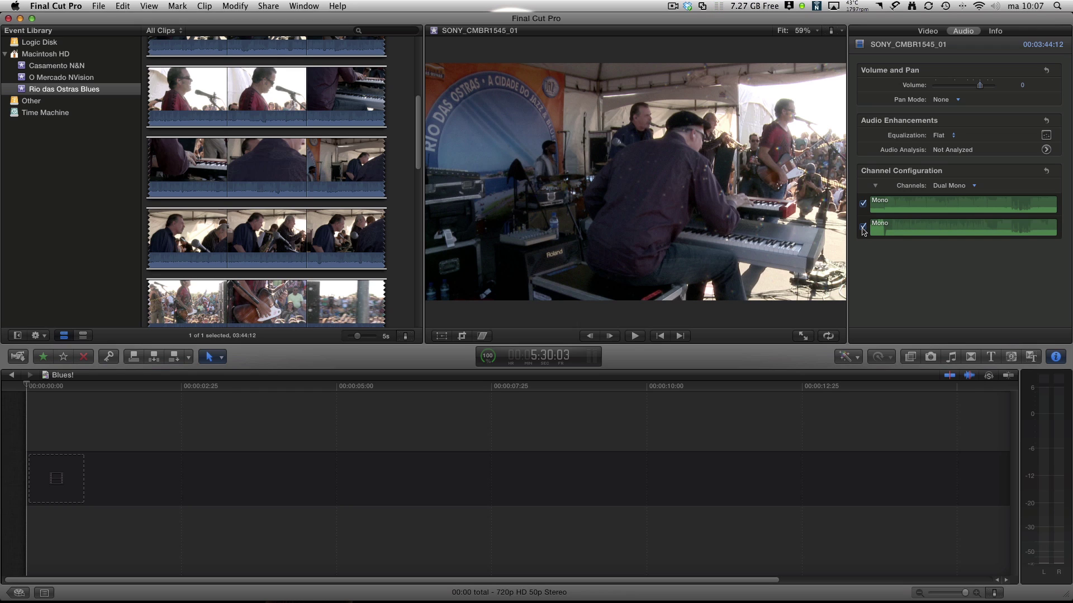
pyautogui.scroll(5, 406, 121)
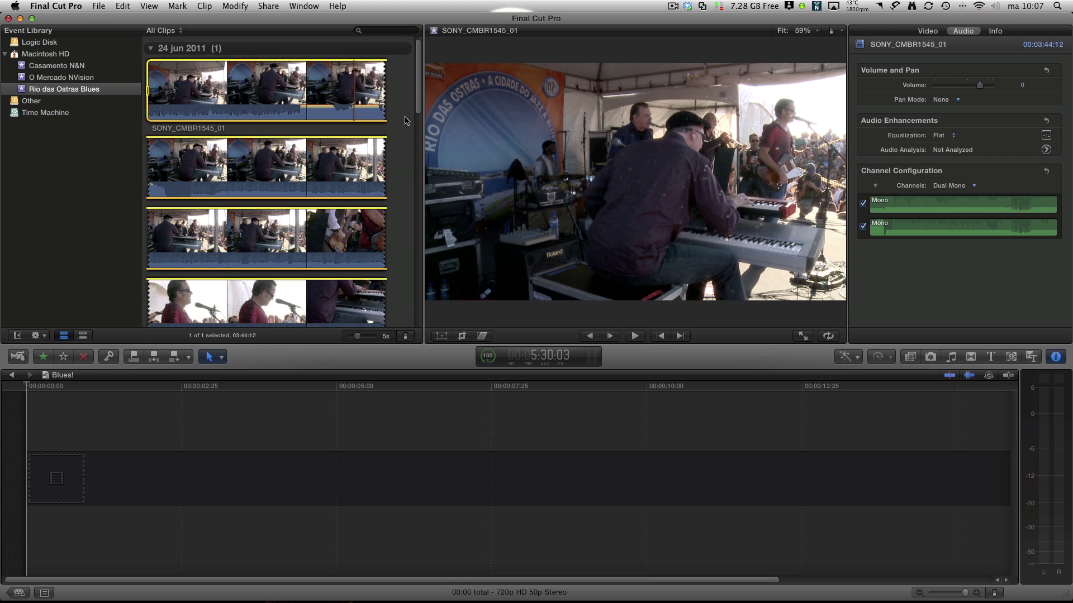
# Step: Mark a 7:21 range of SONY_CMBR1545_01 with I and O and drag it into the Blues! timeline
pyautogui.click(406, 121)
pyautogui.click(263, 106)
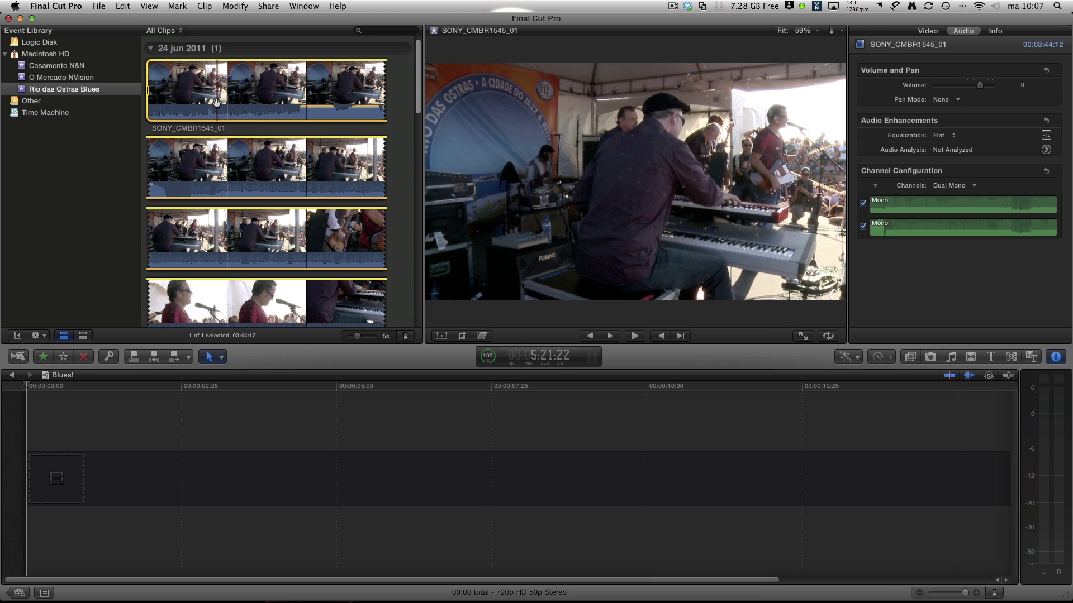
pyautogui.press('i')
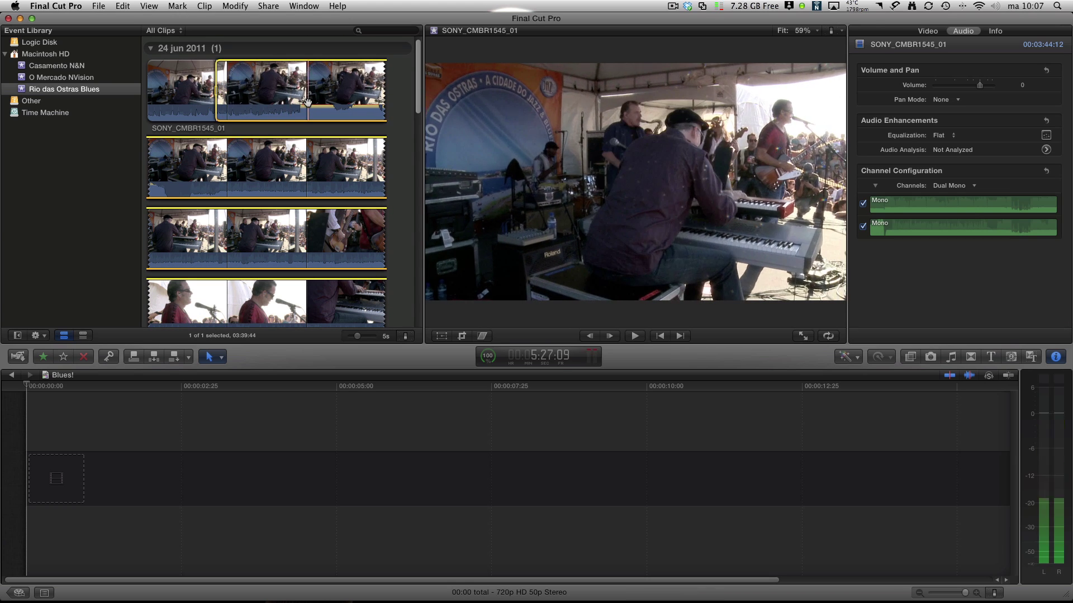
pyautogui.press('o')
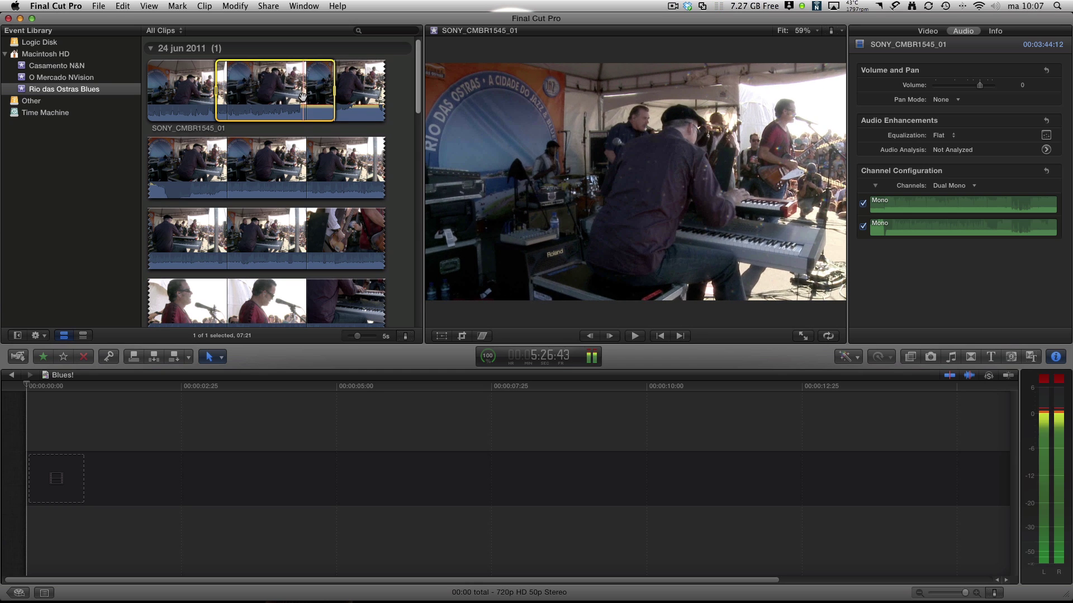
pyautogui.moveTo(306, 99); pyautogui.dragTo(65, 483)
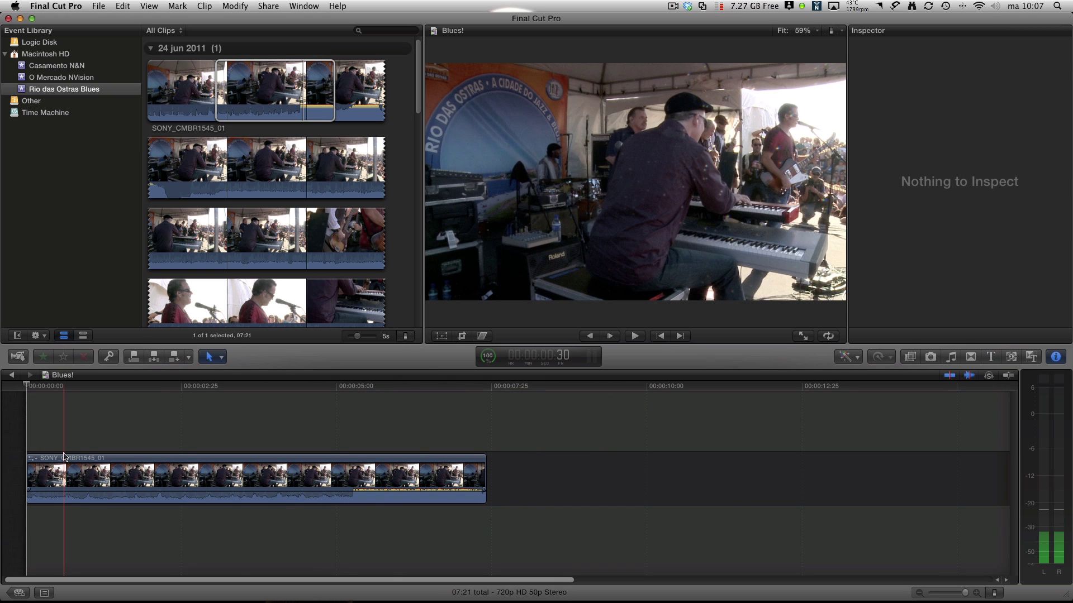
pyautogui.click(64, 481)
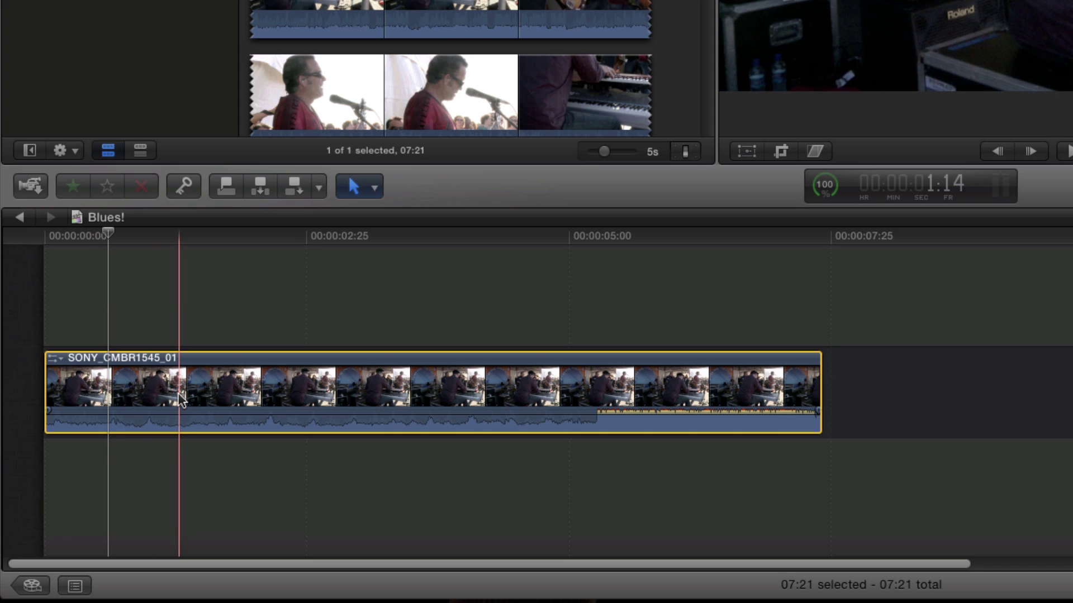
# Step: Open the concert clip with Open in Timeline, select its mono 1 track, and return to Blues!
pyautogui.click(180, 368)
pyautogui.click(169, 336)
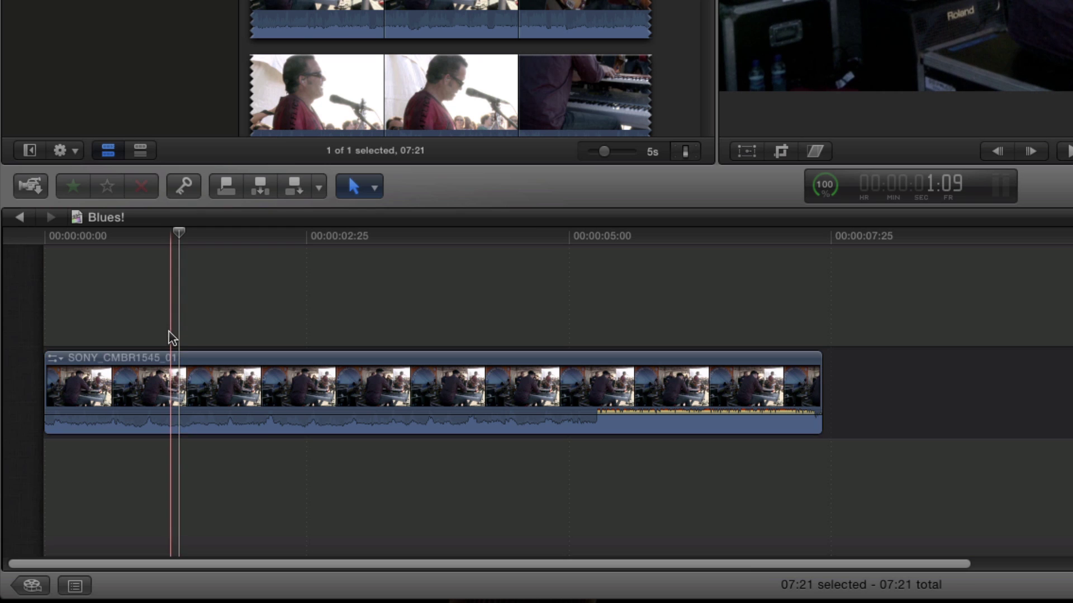
pyautogui.click(168, 357)
pyautogui.rightClick(168, 357)
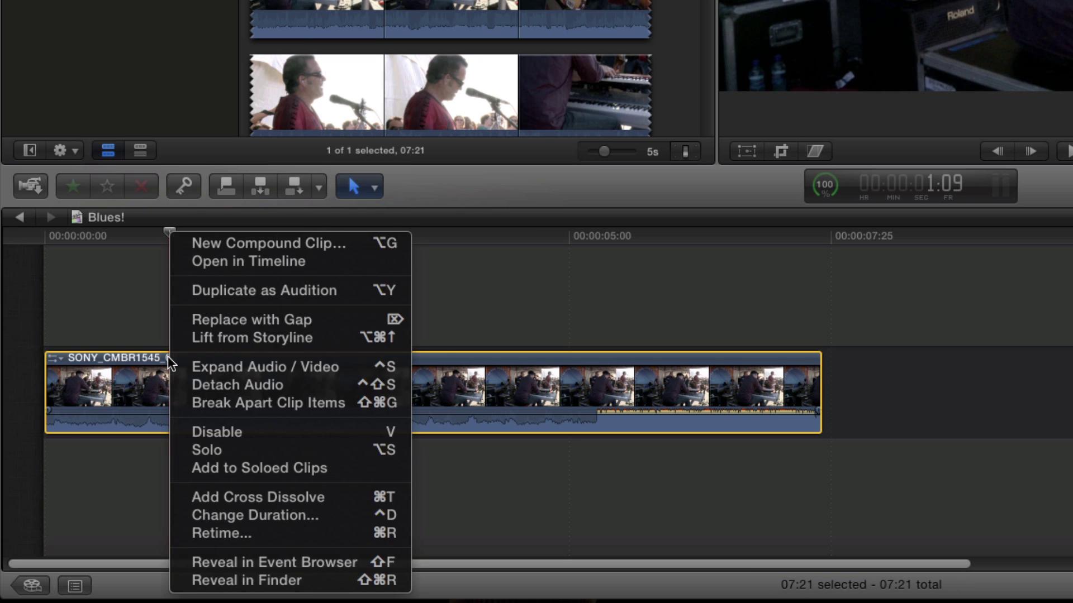
pyautogui.click(215, 265)
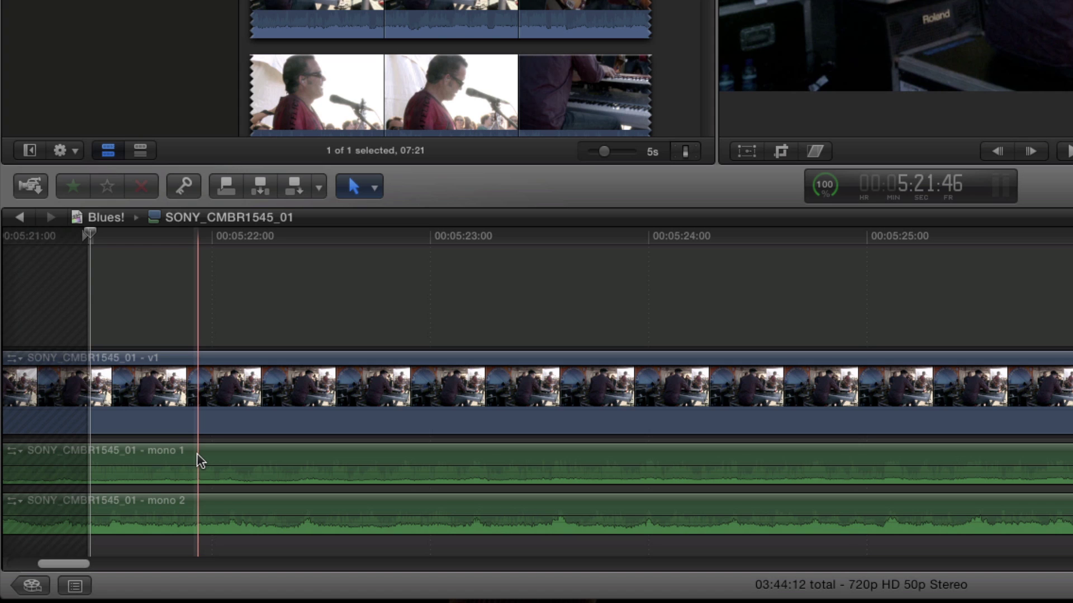
pyautogui.click(197, 454)
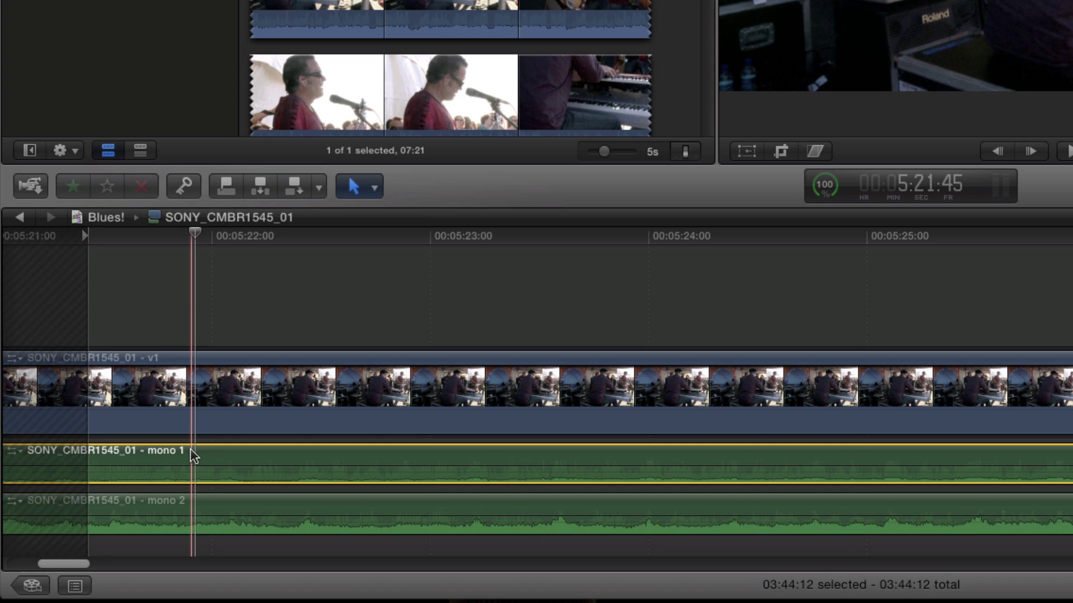
pyautogui.click(19, 221)
# Step: Select and play the concert clip, then detach its audio with Clip > Detach Audio
pyautogui.click(130, 360)
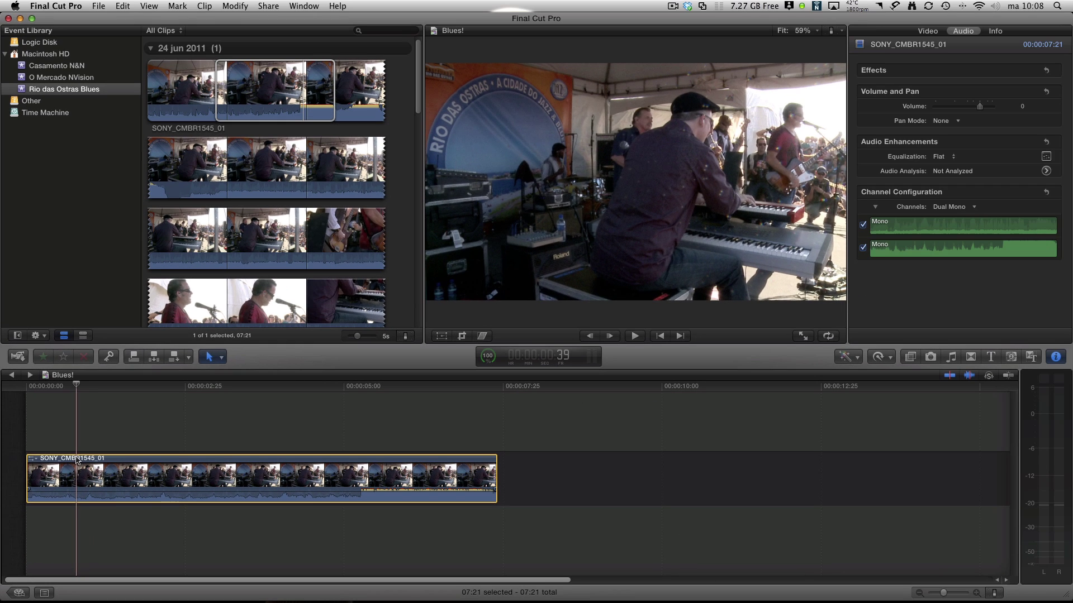
pyautogui.press('space')
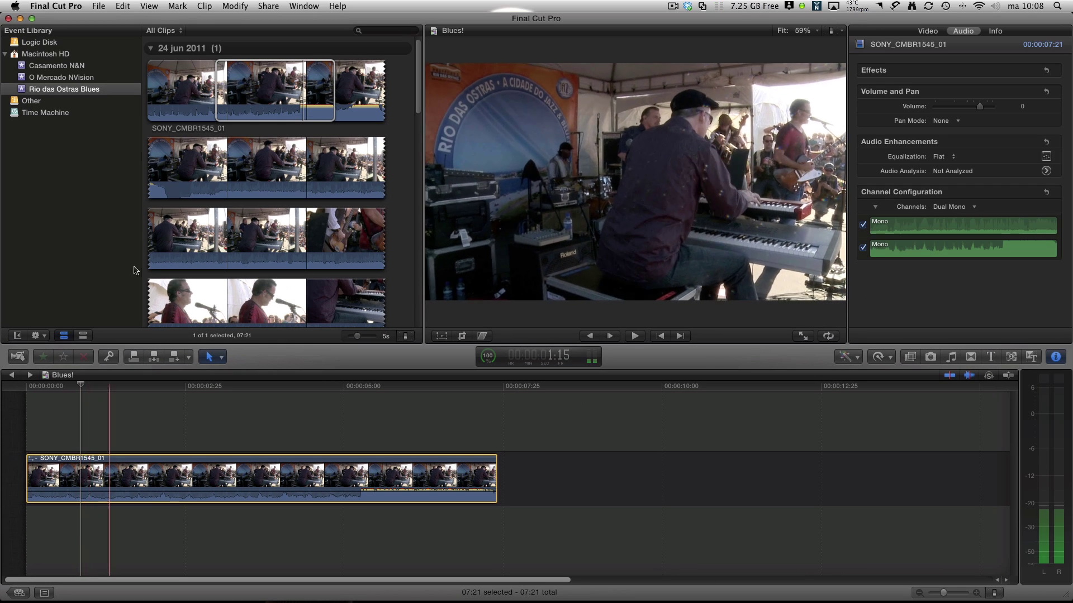
pyautogui.click(205, 5)
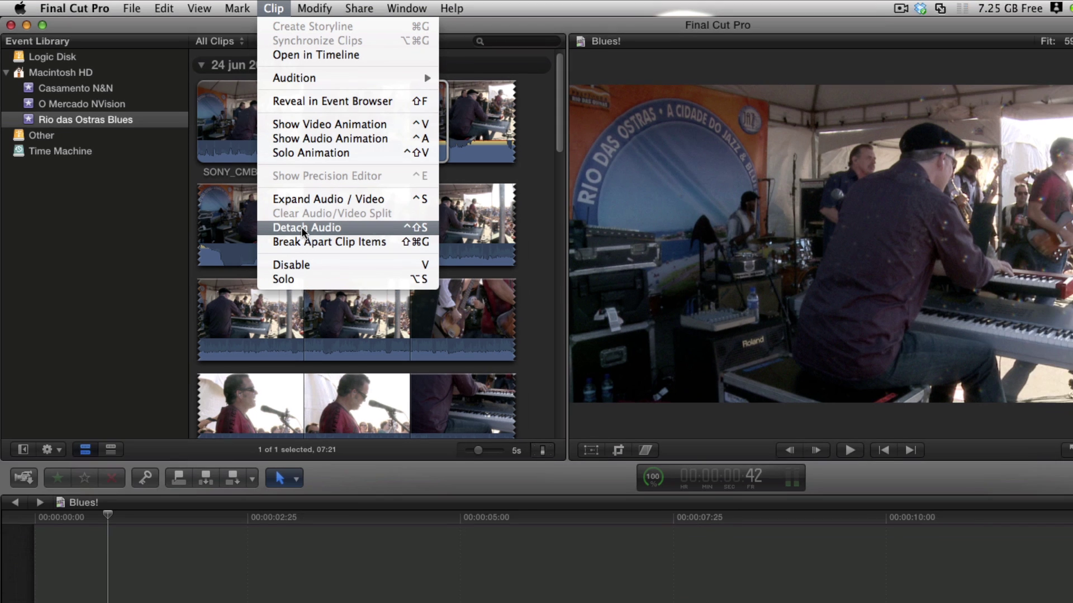
pyautogui.click(315, 237)
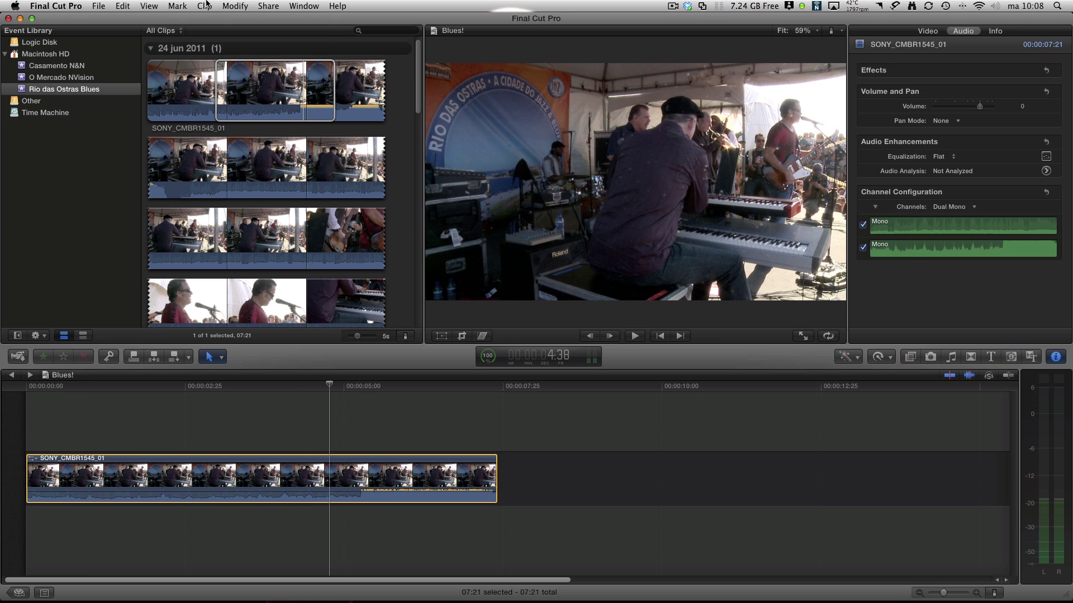
# Step: Use Break Apart Clip Items to split the clip into v1, mono 1 and mono 2
pyautogui.click(204, 6)
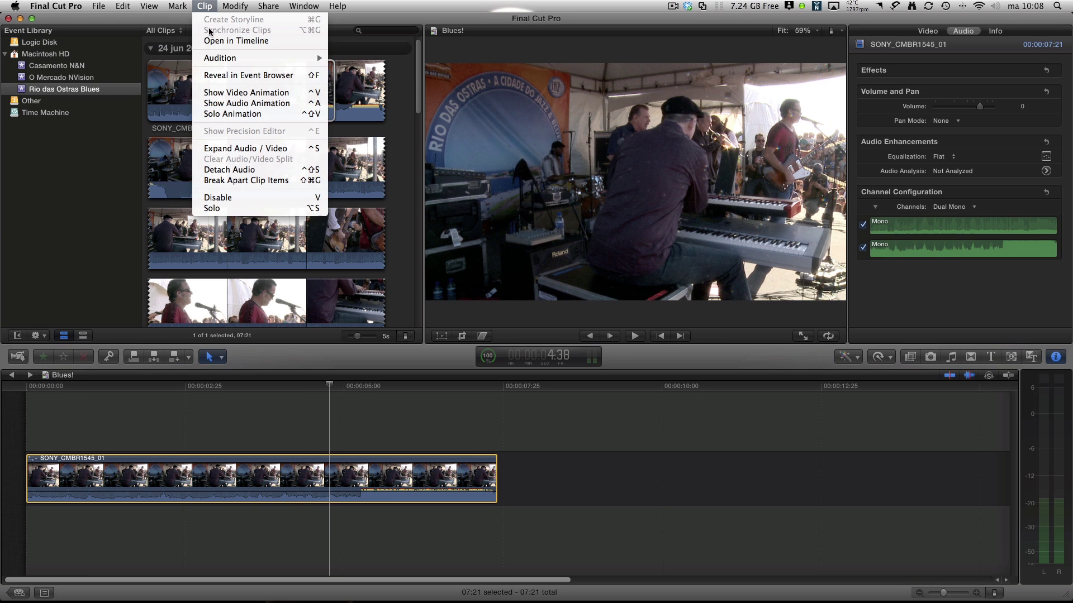
pyautogui.click(263, 405)
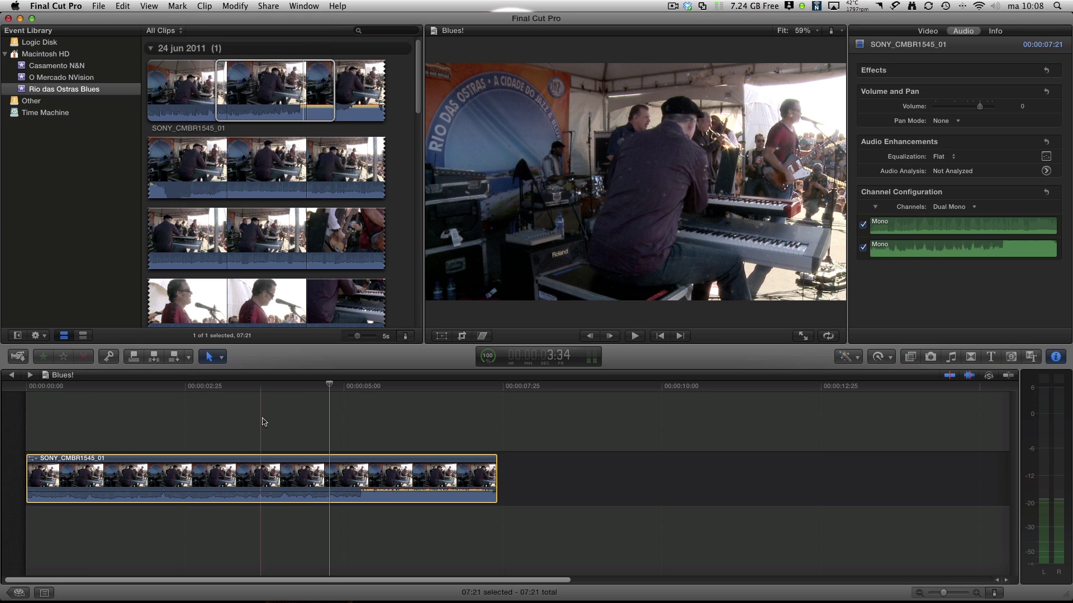
pyautogui.rightClick(267, 463)
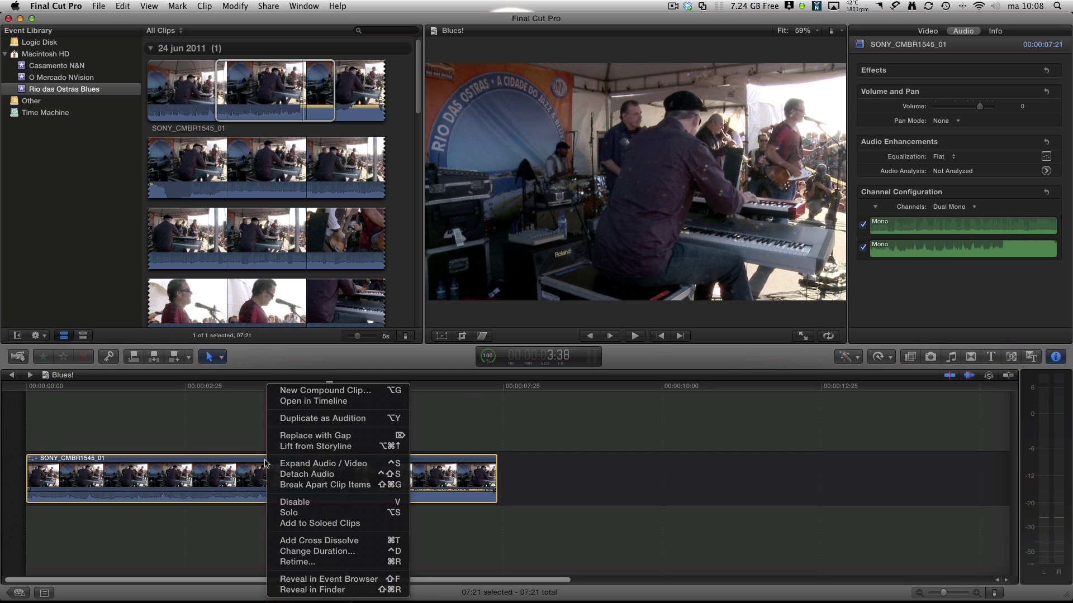
pyautogui.click(297, 485)
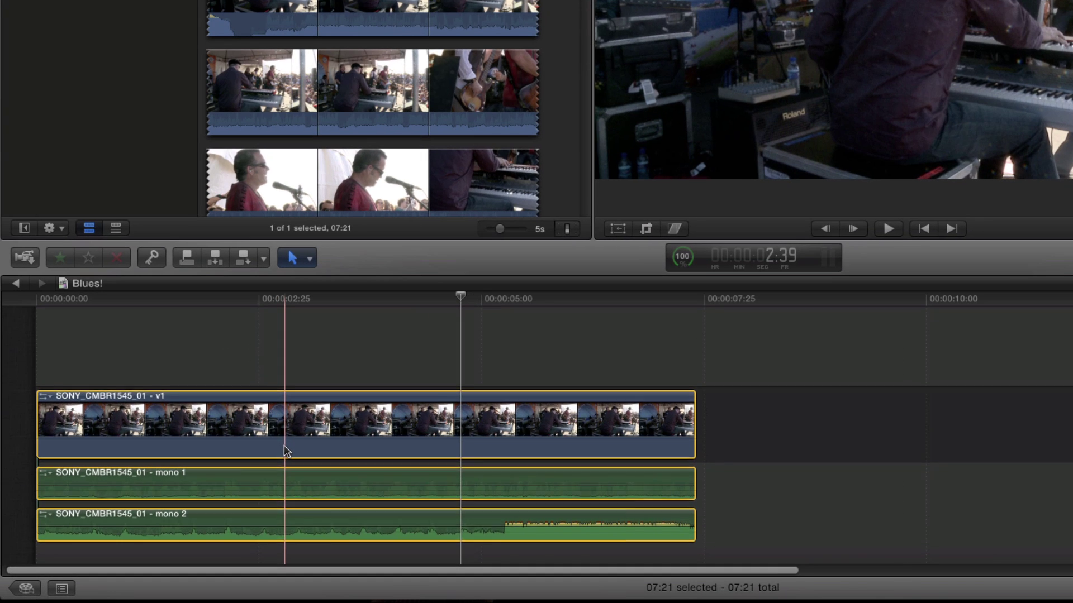
# Step: Clear the selection and select the mono 1 audio clip
pyautogui.click(730, 479)
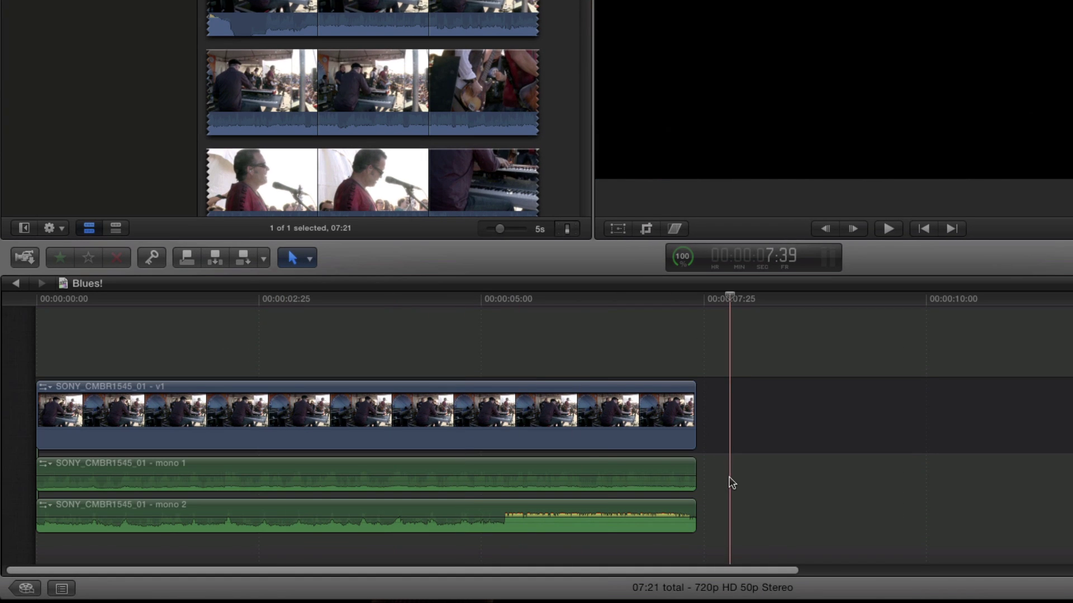
pyautogui.moveTo(590, 461)
pyautogui.mouseDown()
pyautogui.moveTo(682, 466)
pyautogui.moveTo(587, 462)
pyautogui.mouseUp()
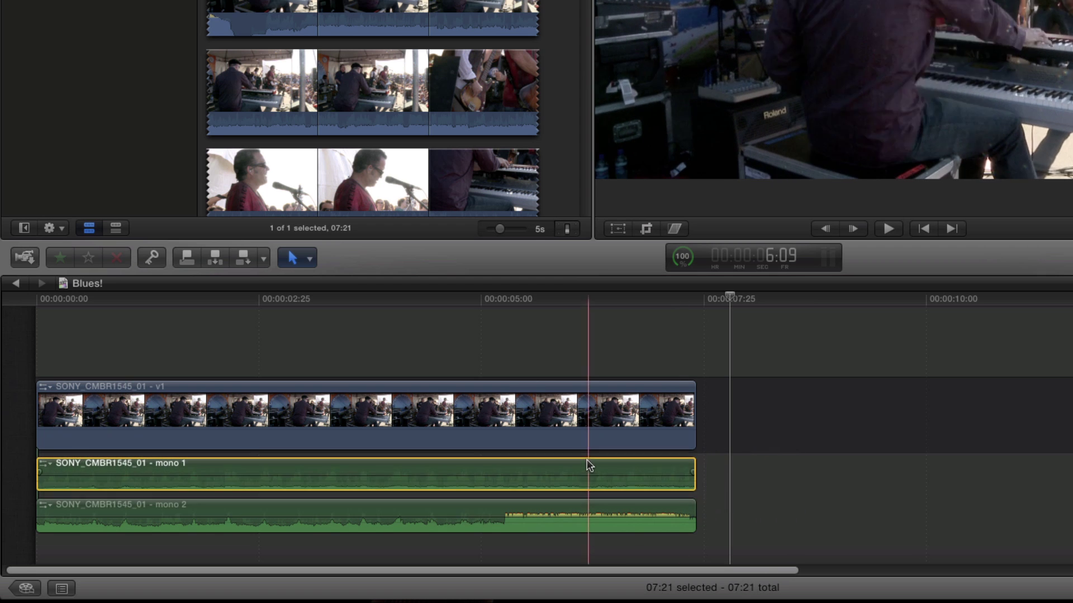
pyautogui.click(712, 472)
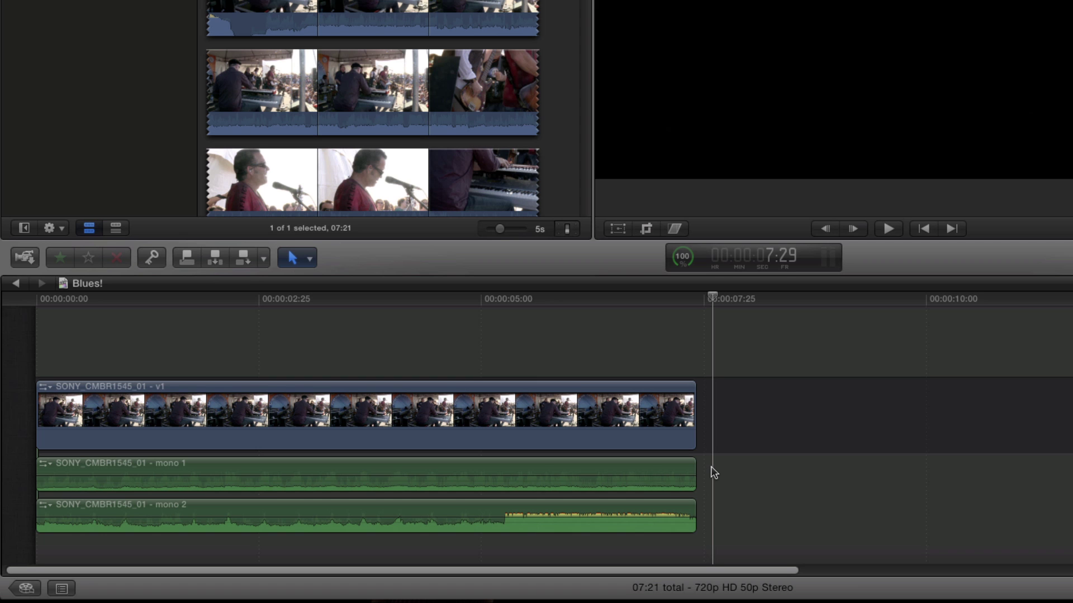
pyautogui.click(304, 483)
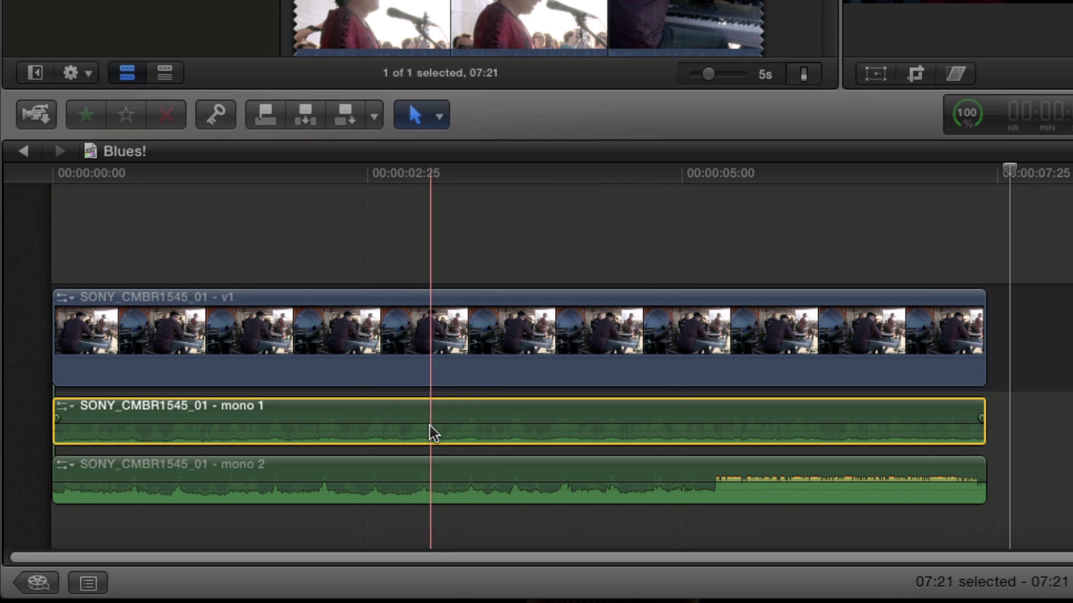
# Step: Add three volume keyframes on mono 1 and lower the earliest to -19 dB
pyautogui.keyDown('alt'); pyautogui.click(442, 426); pyautogui.keyUp('alt')
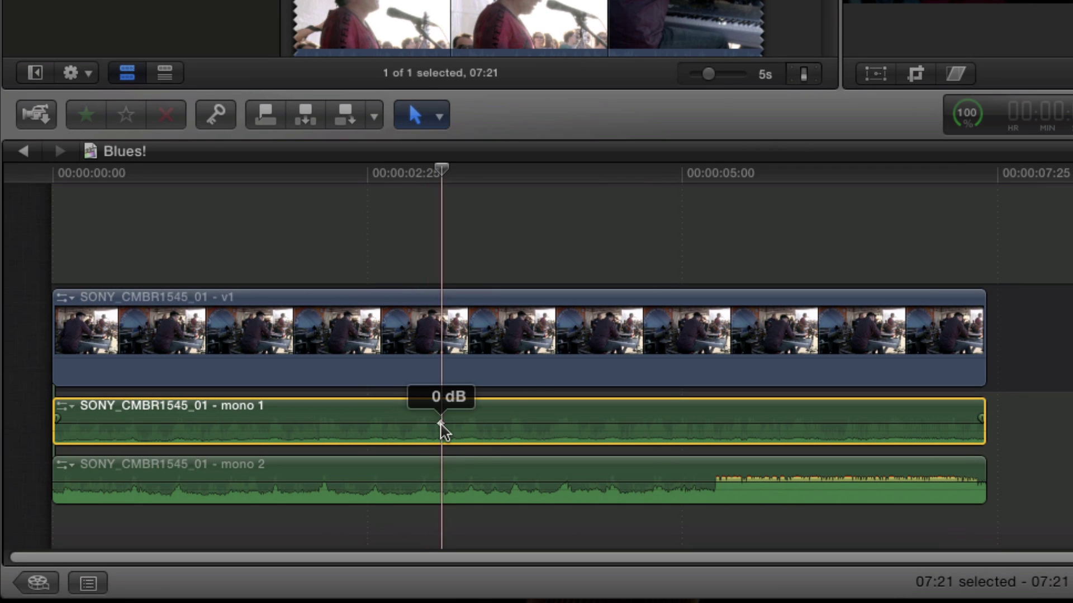
pyautogui.keyDown('alt'); pyautogui.click(396, 426); pyautogui.keyUp('alt')
pyautogui.keyDown('alt'); pyautogui.click(363, 423); pyautogui.keyUp('alt')
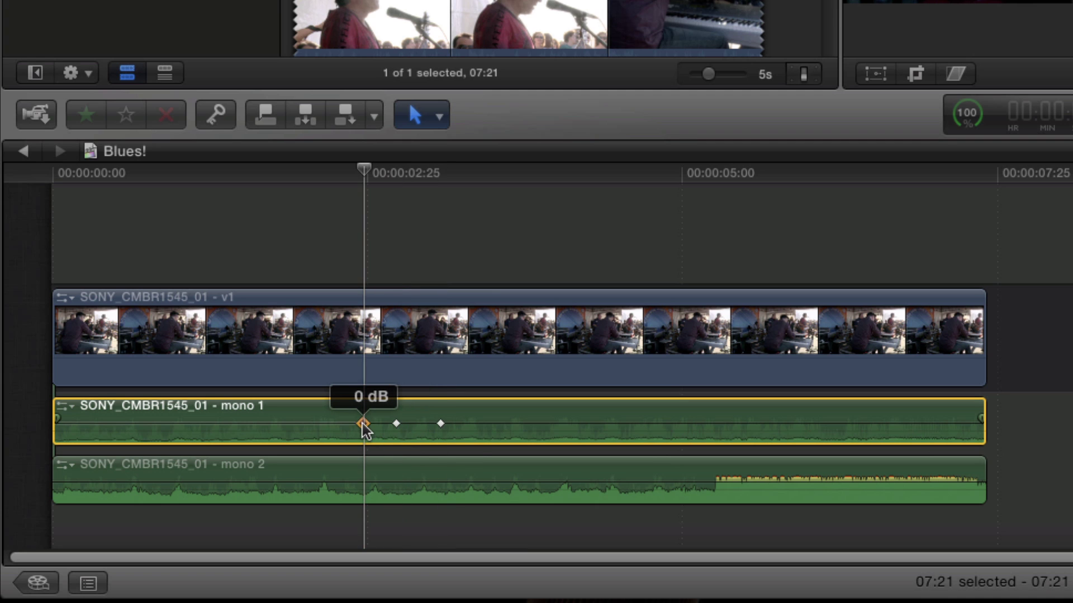
pyautogui.moveTo(361, 424); pyautogui.dragTo(361, 447)
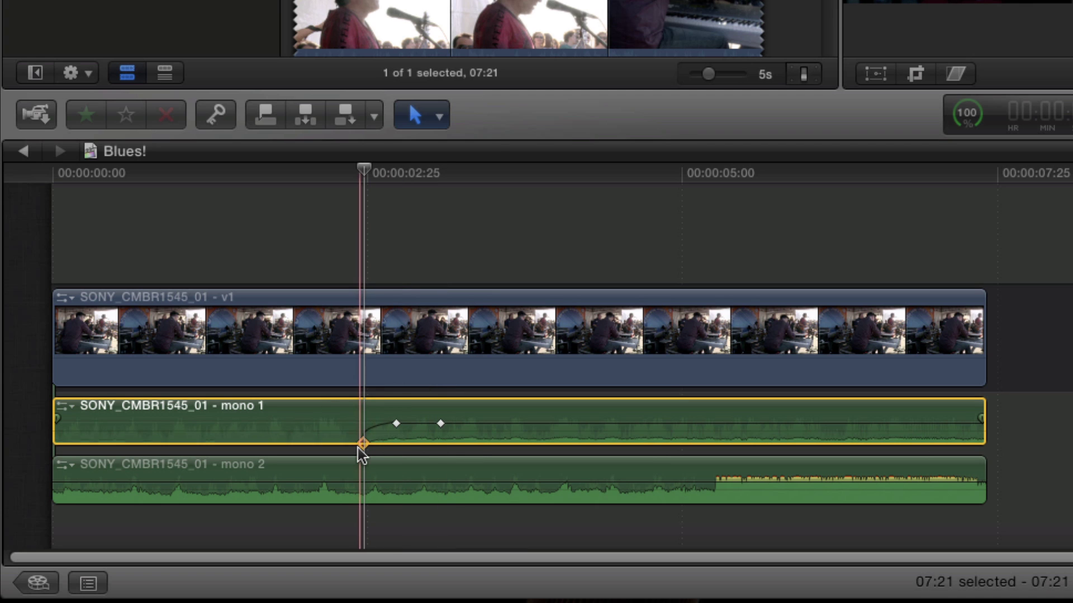
# Step: Add two volume keyframes on mono 2 and pull the later one down to -96 dB
pyautogui.keyDown('alt'); pyautogui.click(384, 482); pyautogui.keyUp('alt')
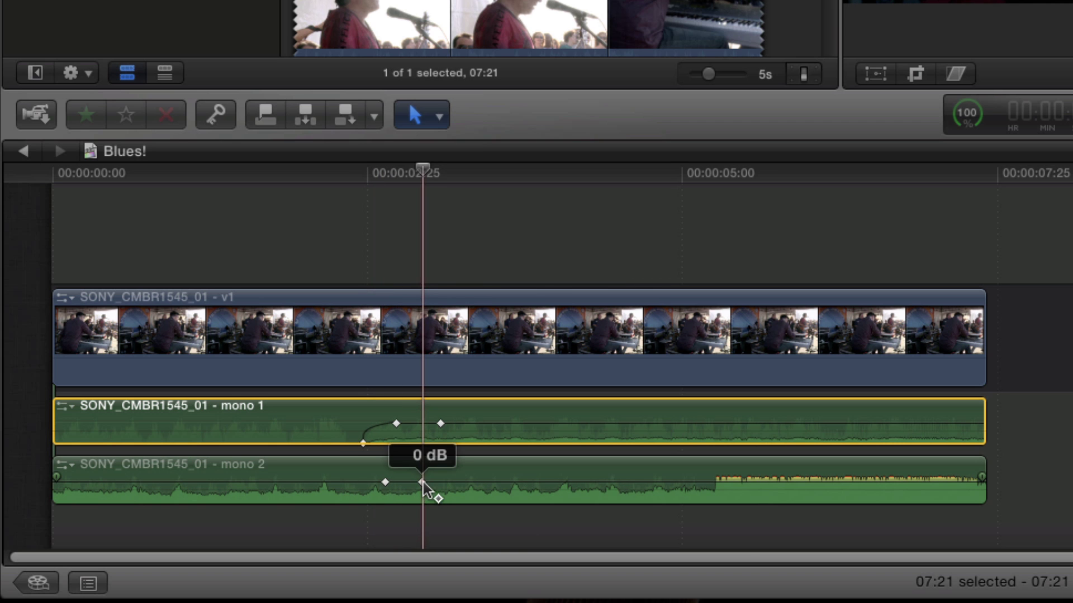
pyautogui.keyDown('alt'); pyautogui.click(422, 481); pyautogui.keyUp('alt')
pyautogui.moveTo(421, 482); pyautogui.dragTo(429, 505)
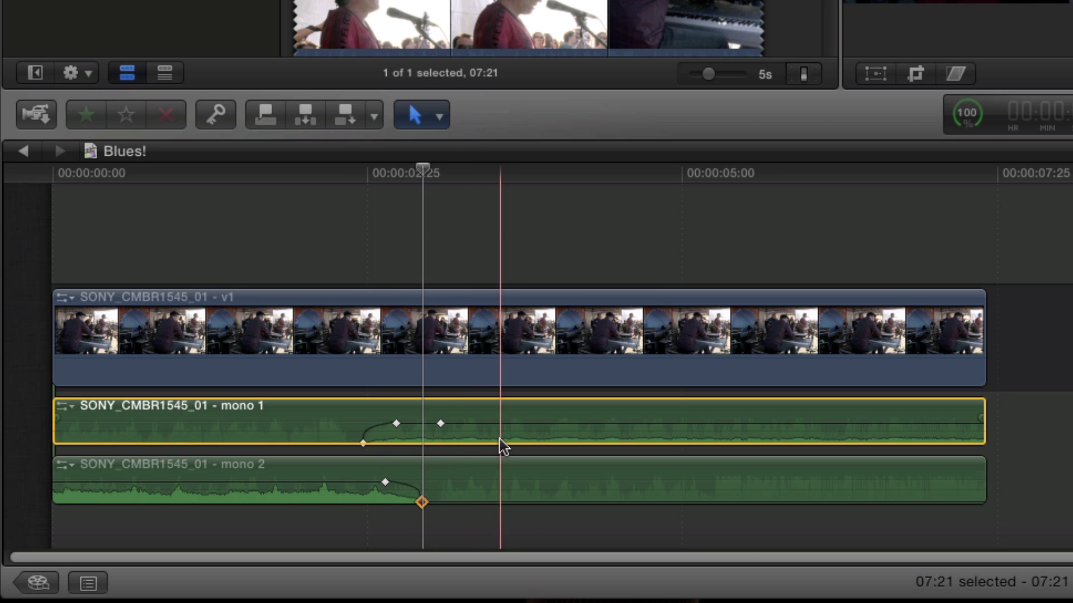
pyautogui.click(486, 472)
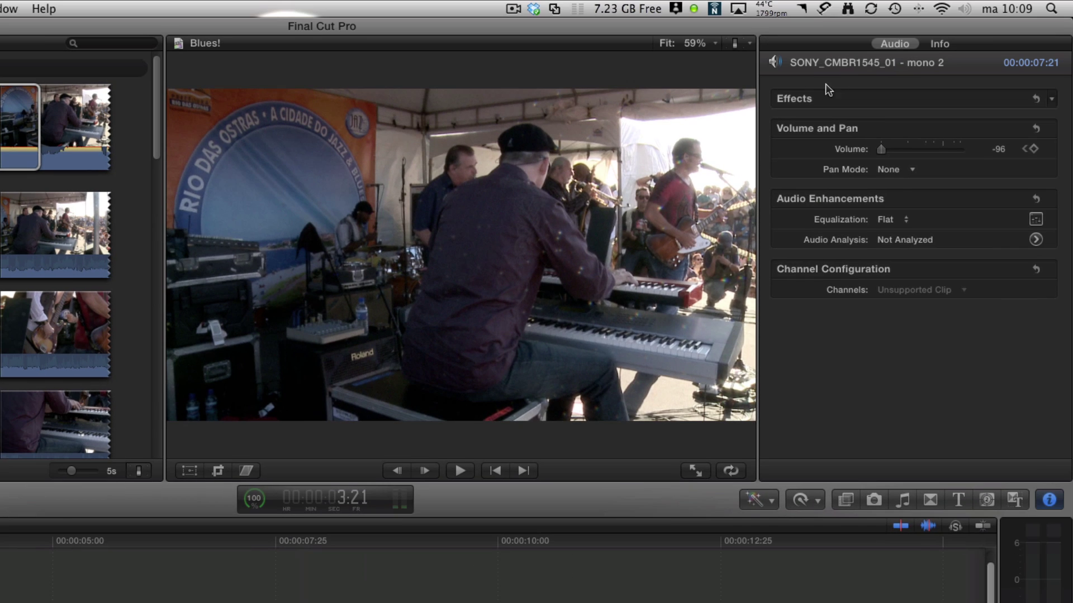
pyautogui.click(909, 170)
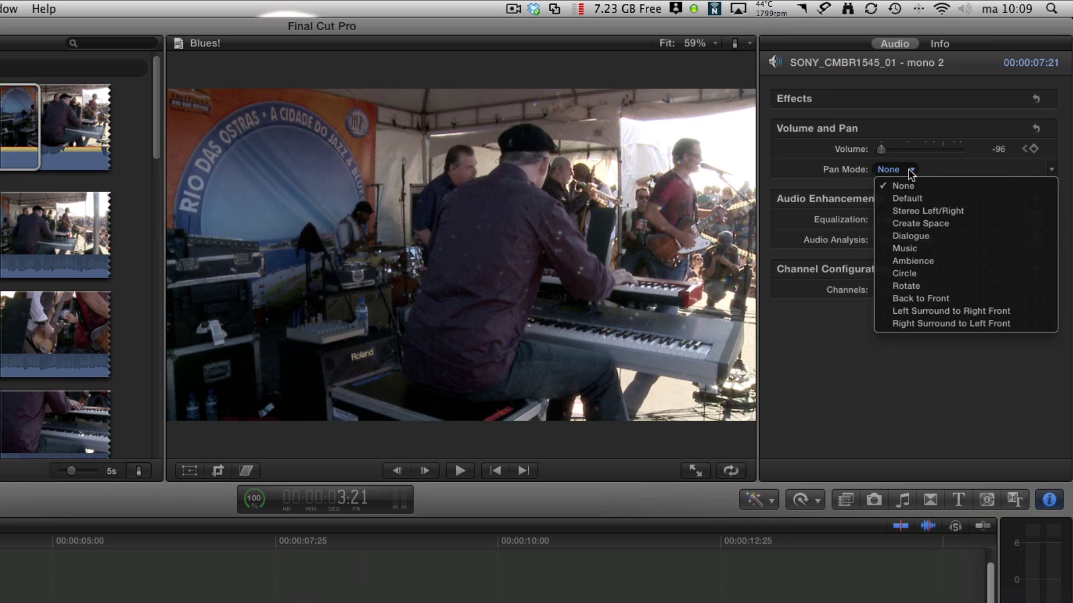
pyautogui.click(921, 132)
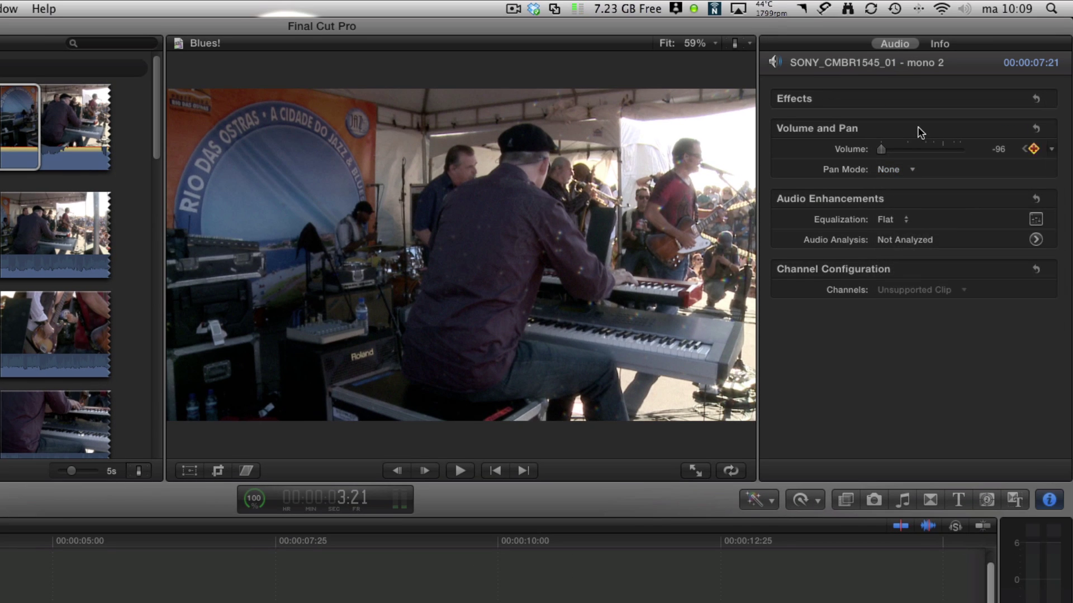
pyautogui.click(905, 220)
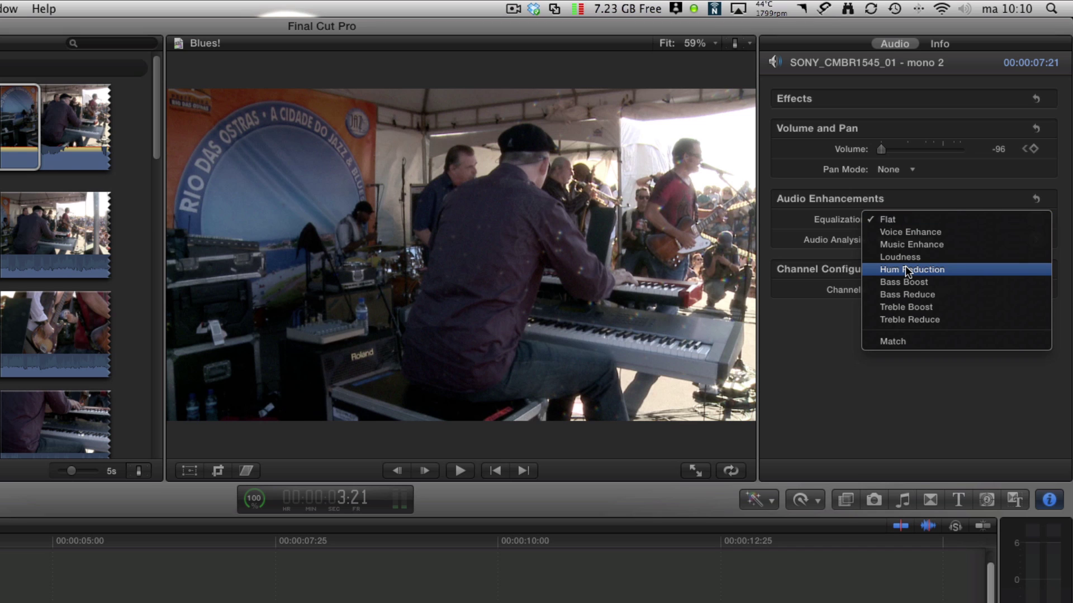
pyautogui.click(790, 333)
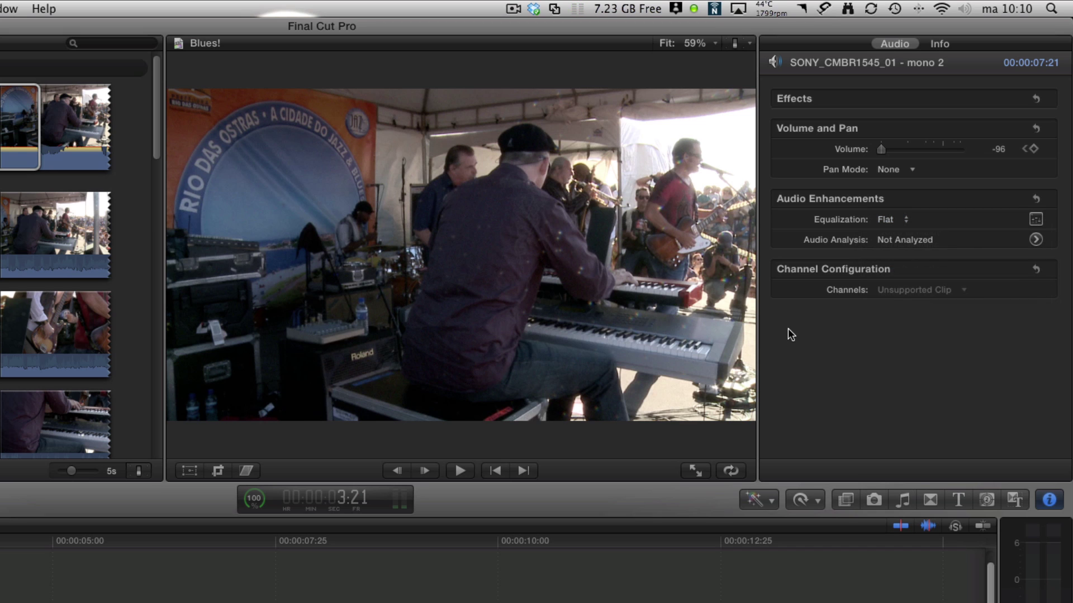